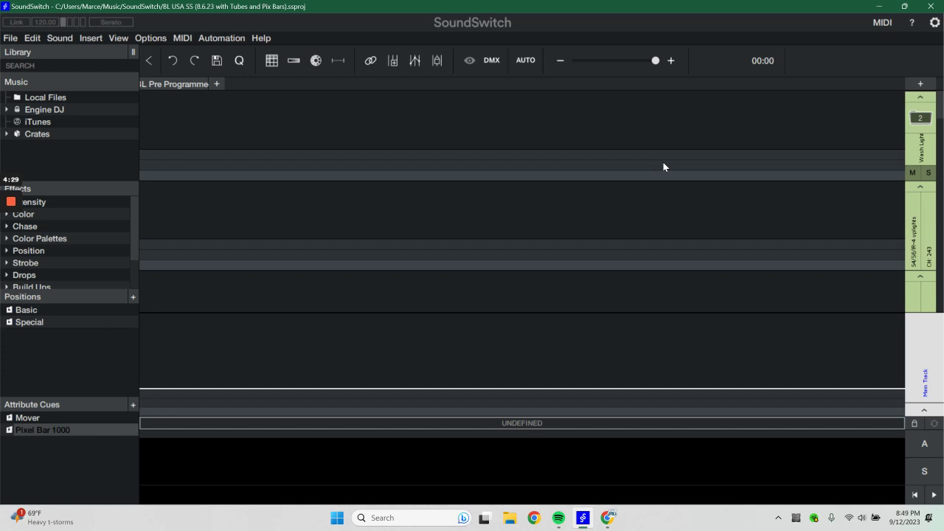
Expand the Wash Lights folder and show the Wash Lights #1 and #2 tracks fully, collapsed then re-expanded.
left_click(919, 118)
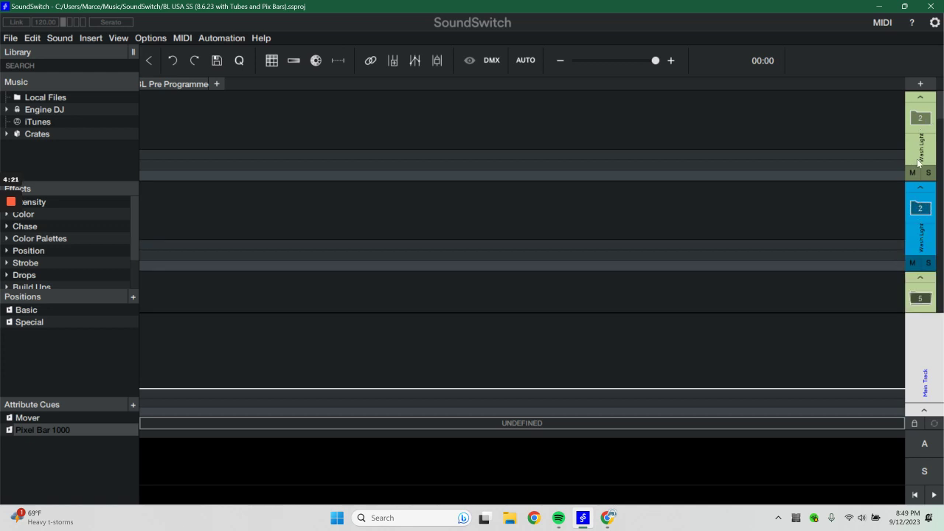
left_click(921, 190)
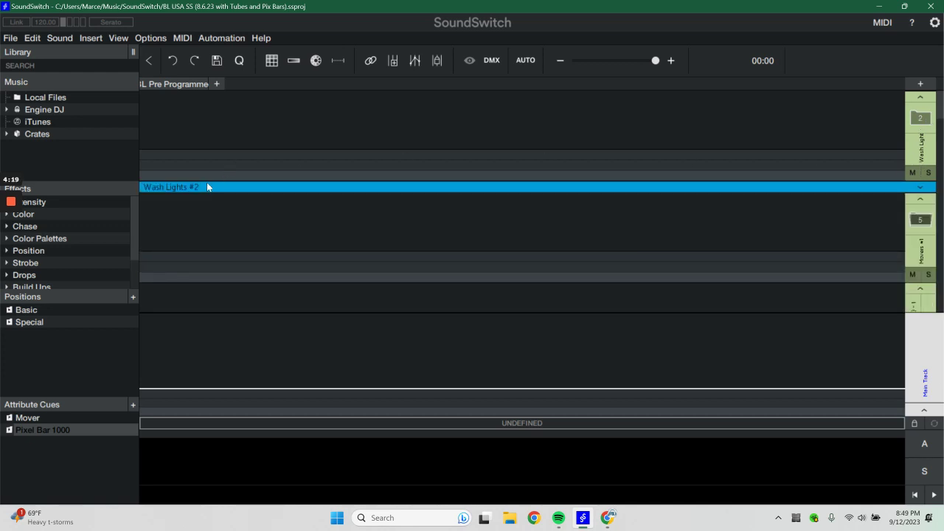
left_click(919, 96)
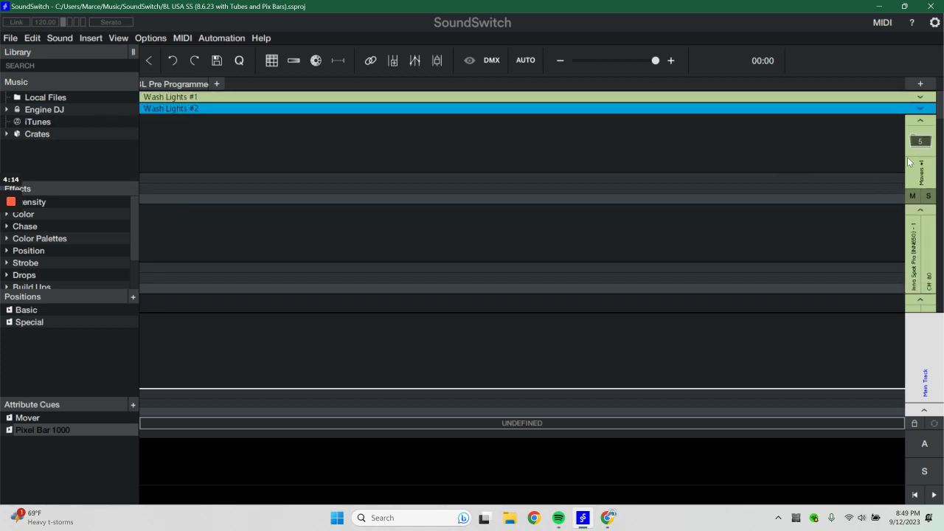
left_click(922, 109)
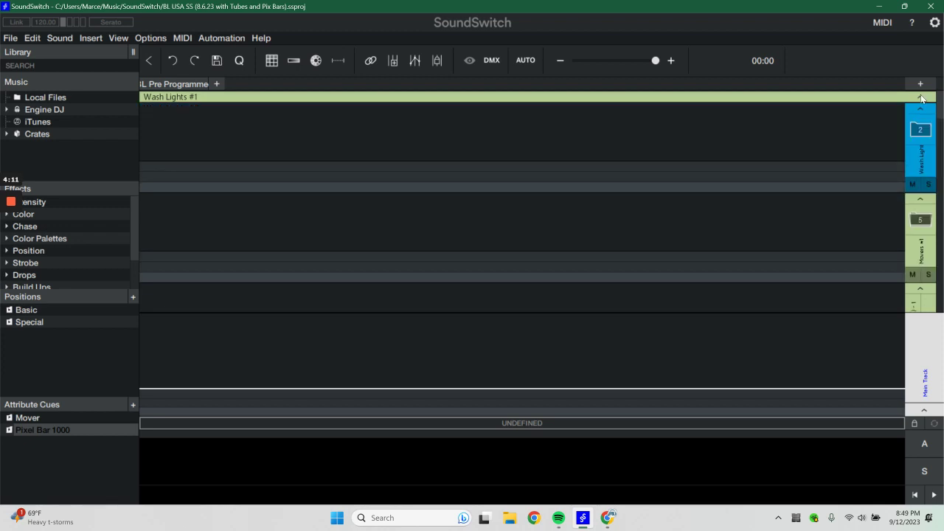
left_click(920, 97)
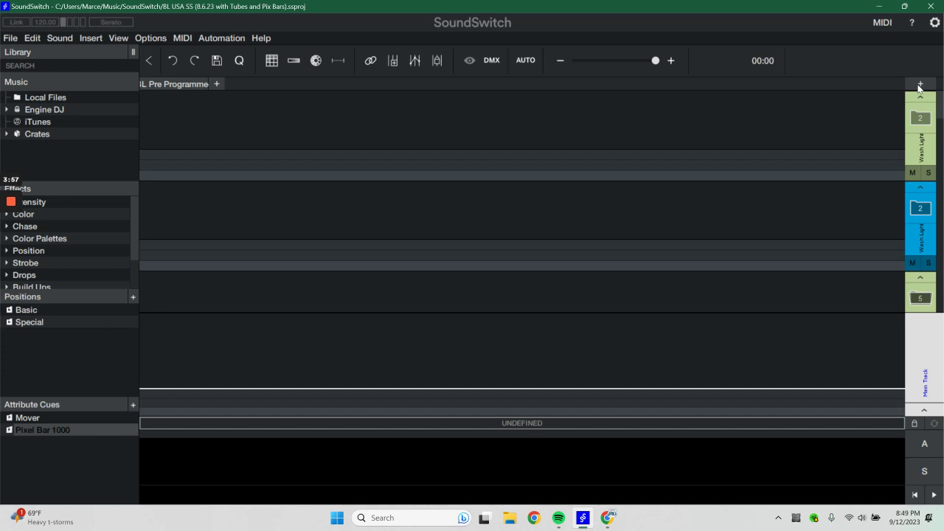
Add an American DJ Mega Hex Par (Mode 3, 8 channels) to both Wash Lights #1 and #2.
left_click(919, 83)
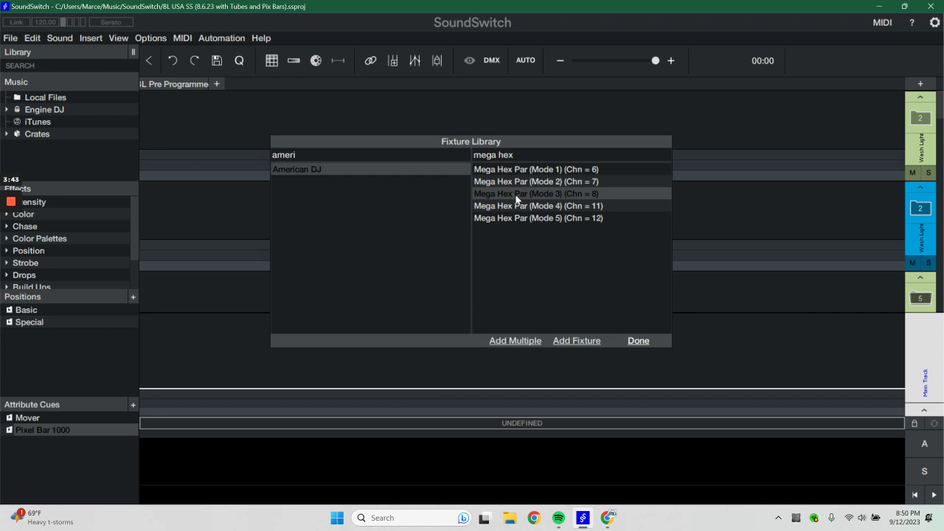
left_click_drag(515, 197, 859, 130)
left_click_drag(539, 195, 833, 198)
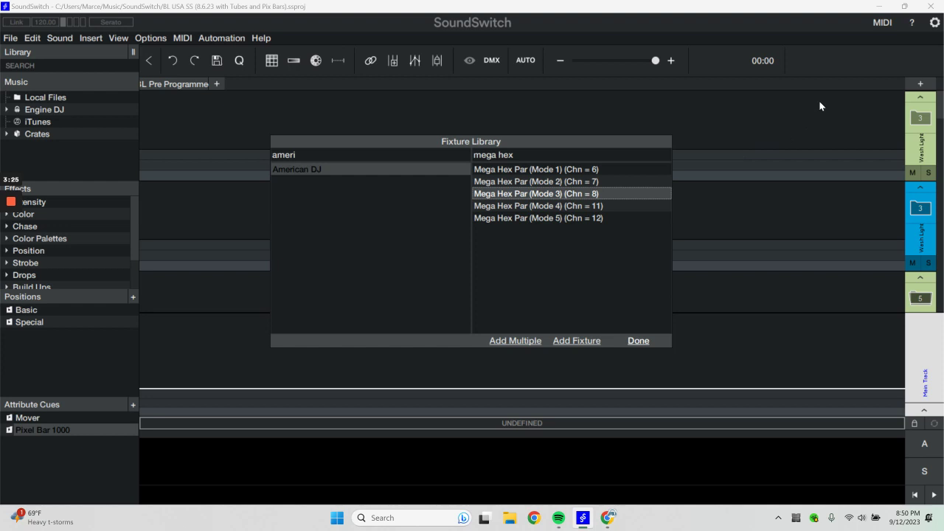
left_click(638, 340)
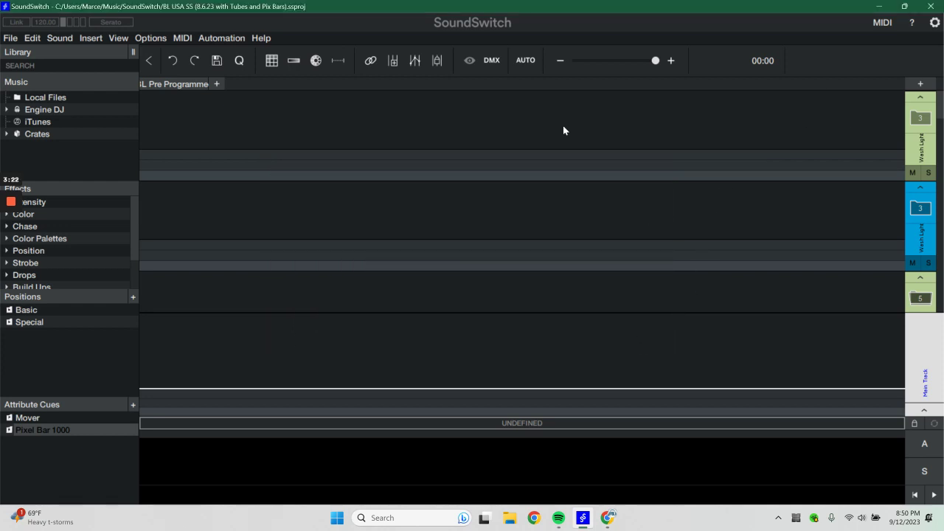
In the DMX patch, set the Mega Hex Par at 142–149 to the Wash (Secondary) fixture type.
left_click(488, 62)
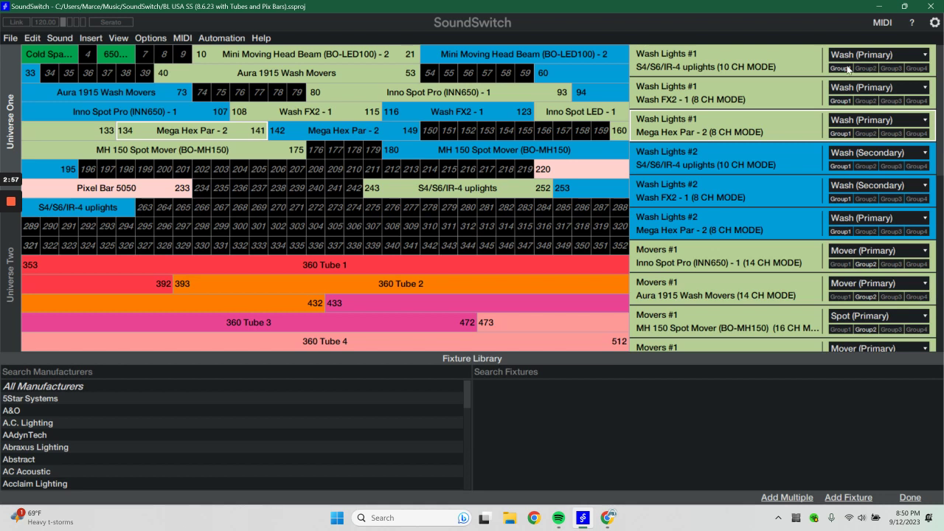
left_click(351, 130)
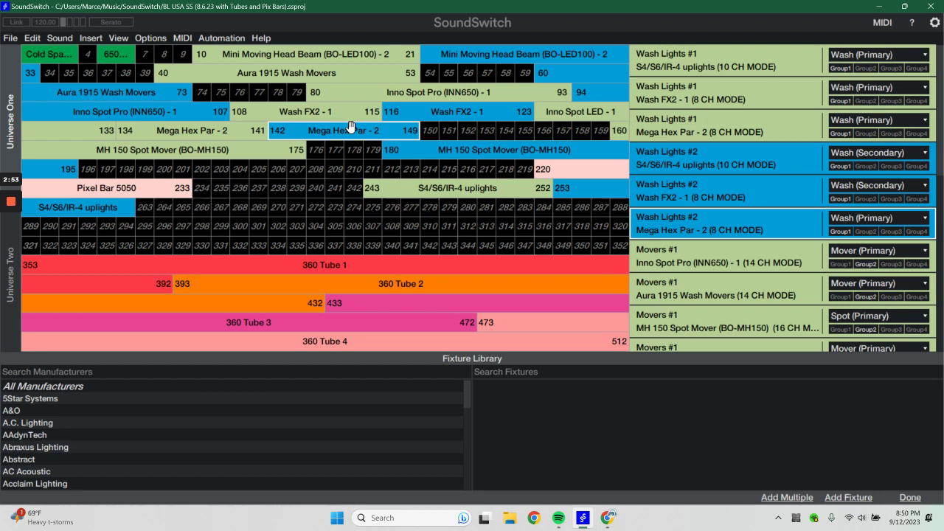
left_click(216, 131)
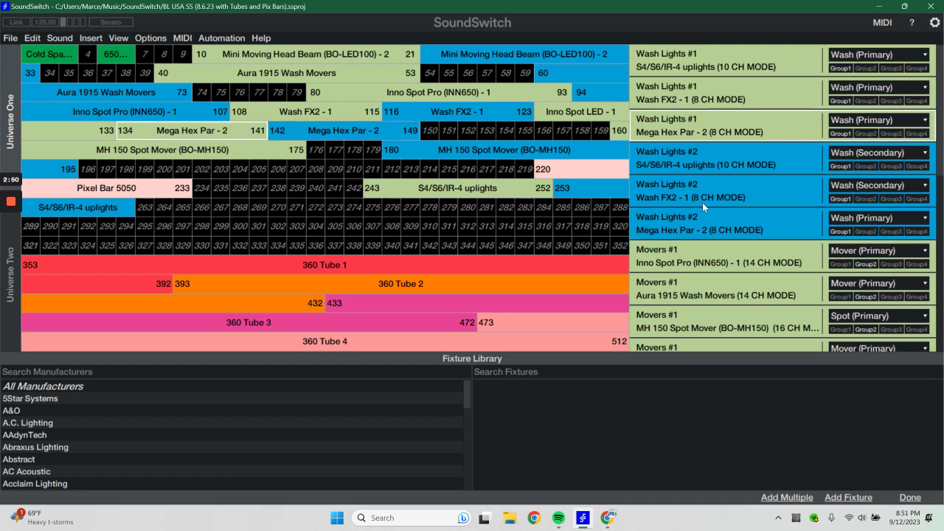
left_click(390, 135)
left_click(859, 218)
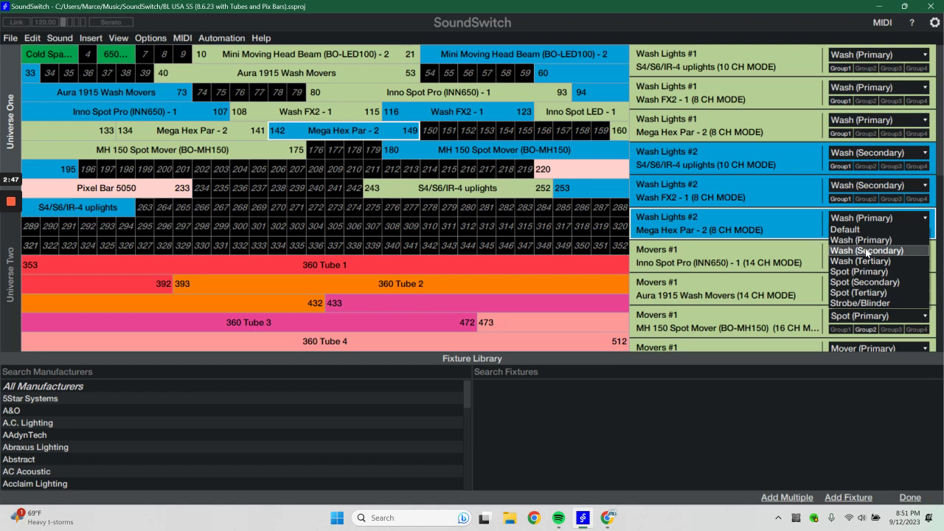
left_click(867, 250)
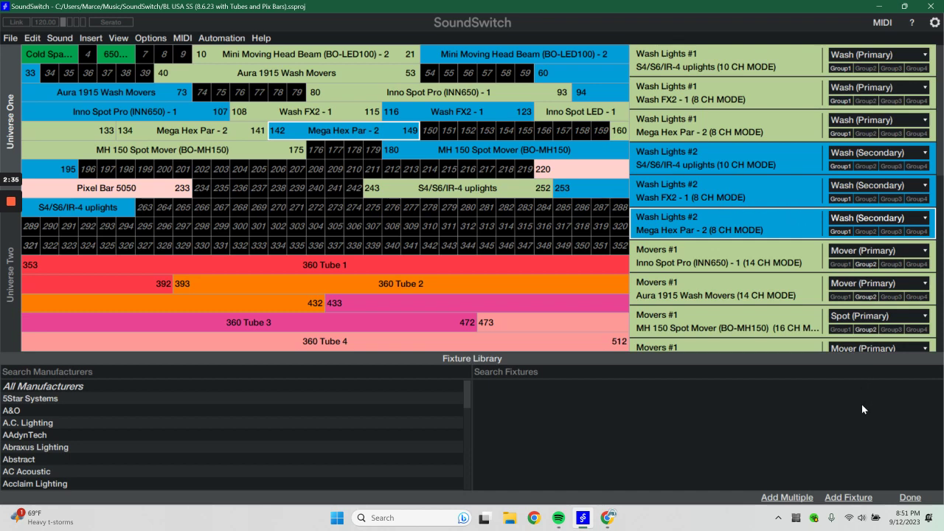
left_click(906, 498)
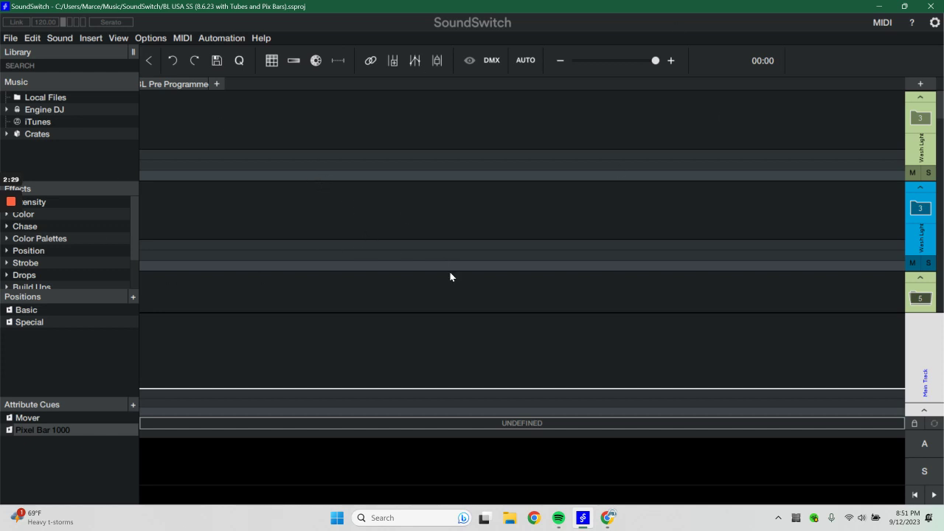
Load the Reds & Blues loop from Bank 1 and play it back.
left_click(922, 441)
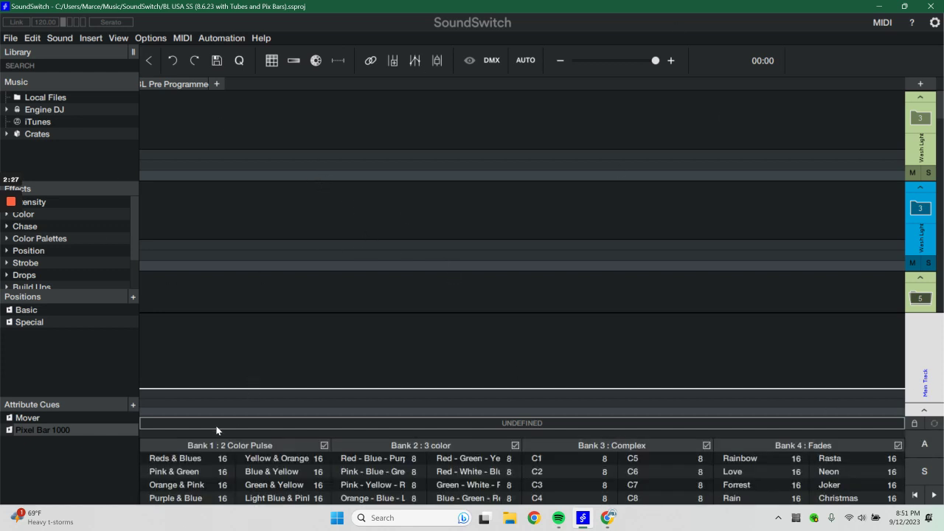
left_click(174, 458)
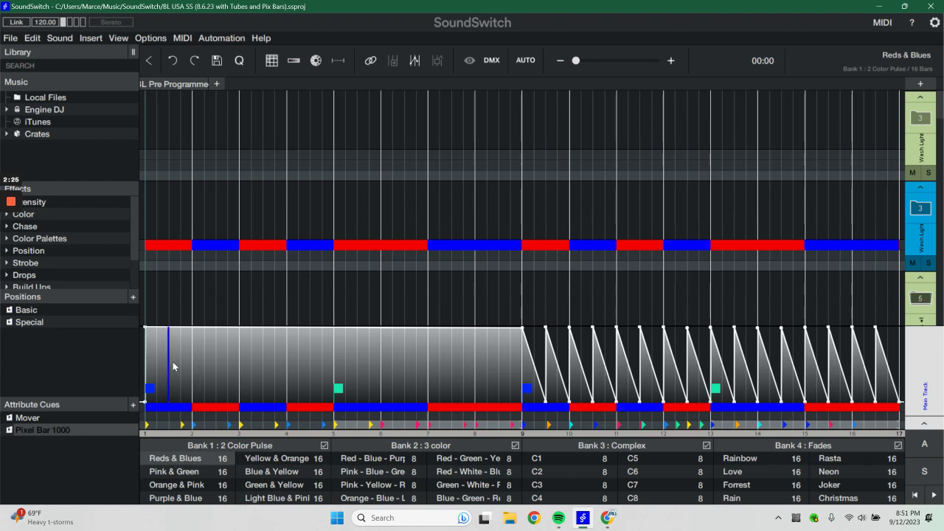
left_click(933, 496)
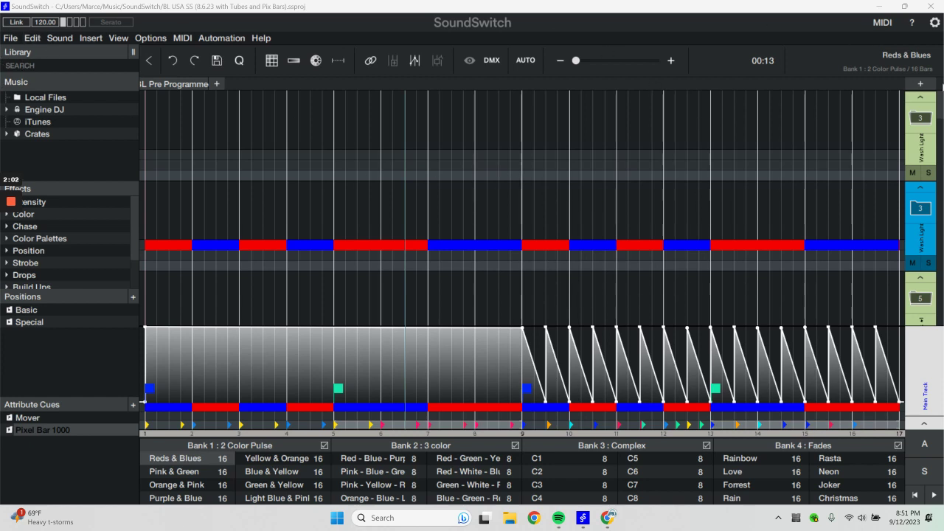
Show the options for Static White/ Main on the Performance Mode Static Looks page.
left_click(883, 23)
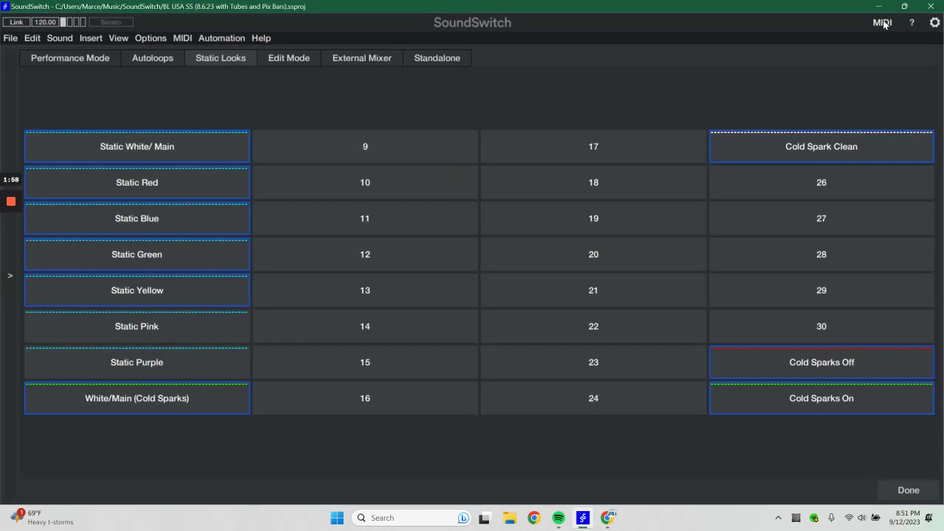
left_click(77, 58)
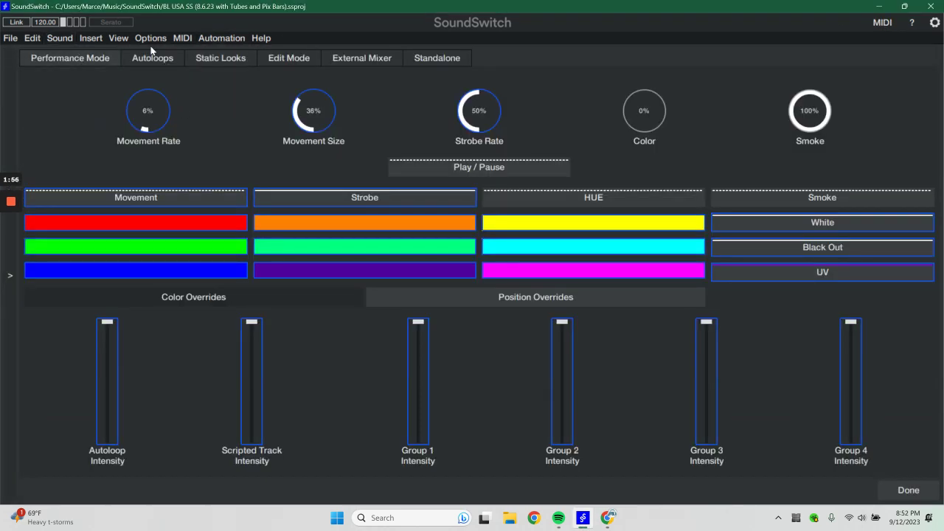
left_click(221, 59)
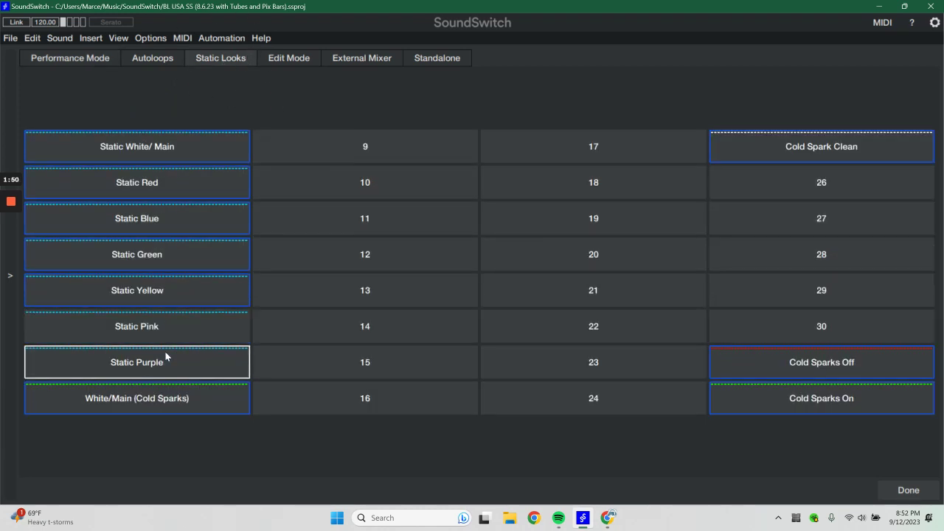
right_click(133, 147)
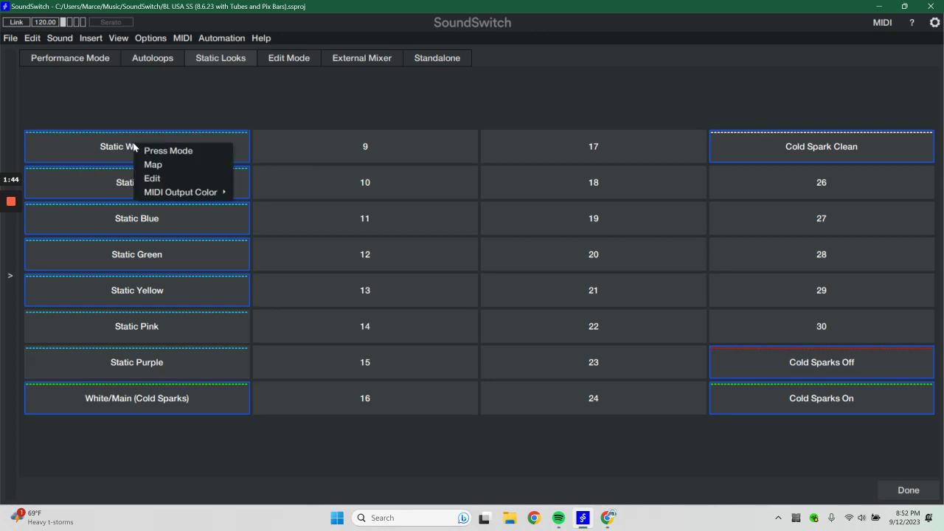
Edit the Static White/ Main look and include both Mega Hex Par fixtures.
left_click(153, 178)
scroll(289, 187, "down", 5)
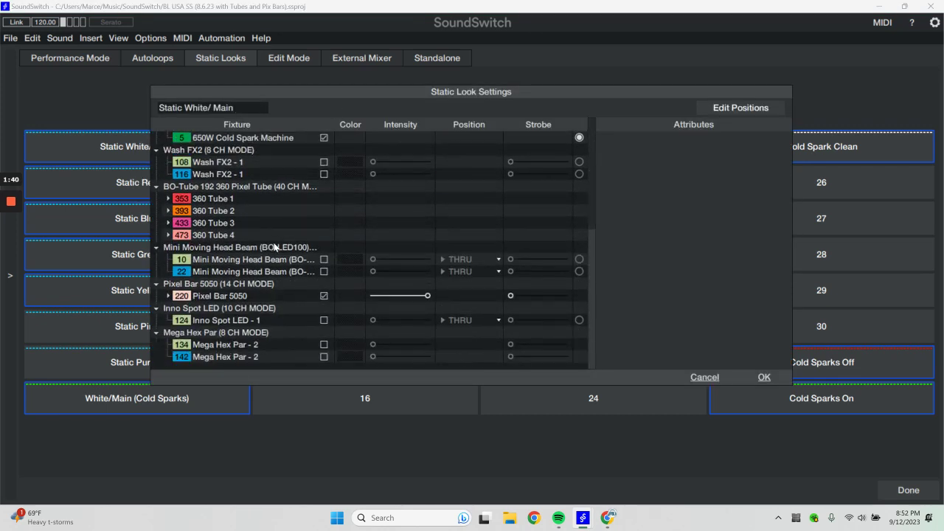
left_click(221, 331)
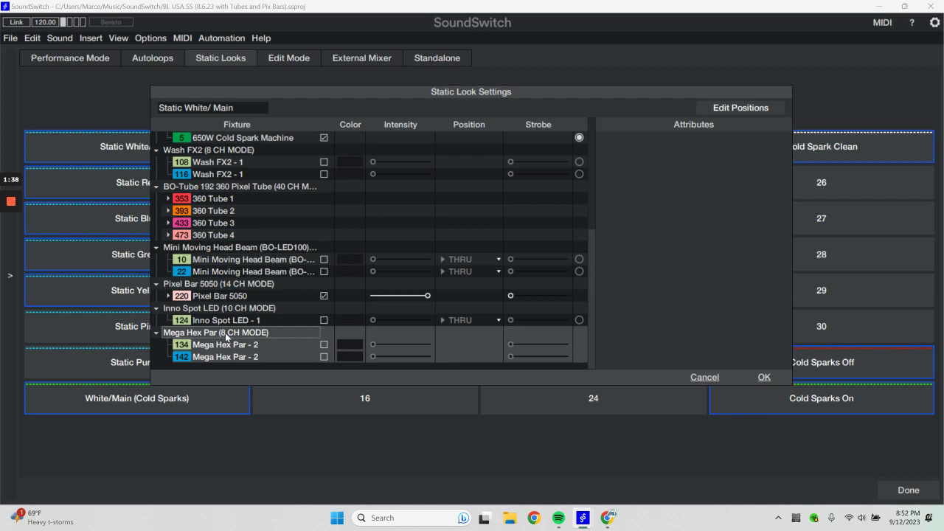
left_click(324, 345)
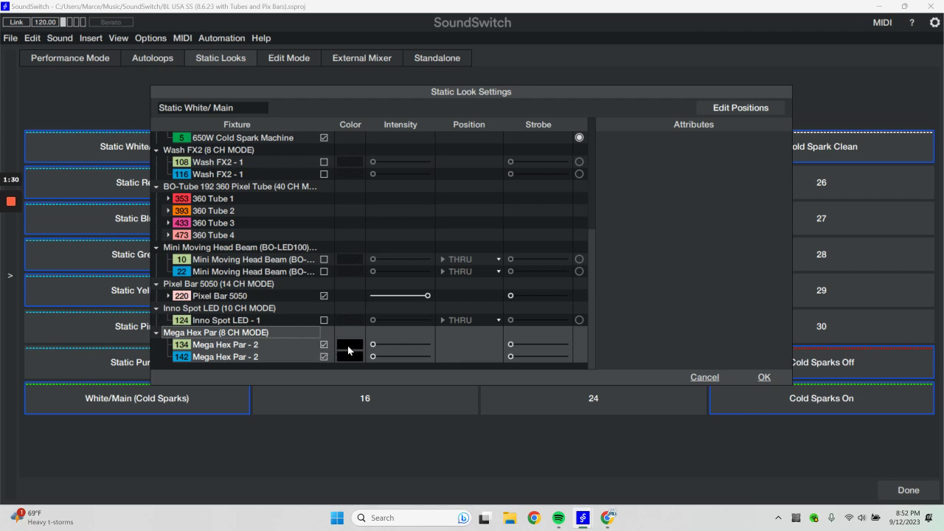
Set the Mega Hex Pars to white at 100% intensity and save the look.
left_click(349, 345)
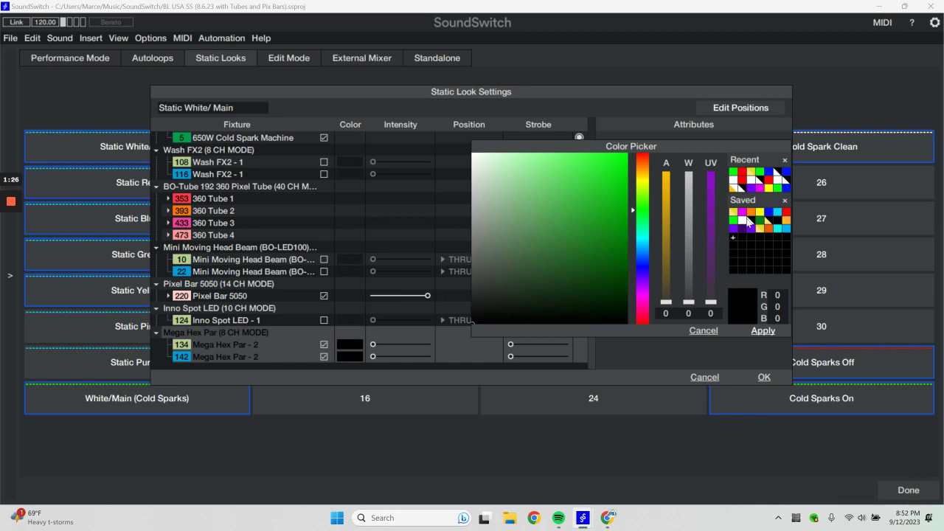
left_click(745, 219)
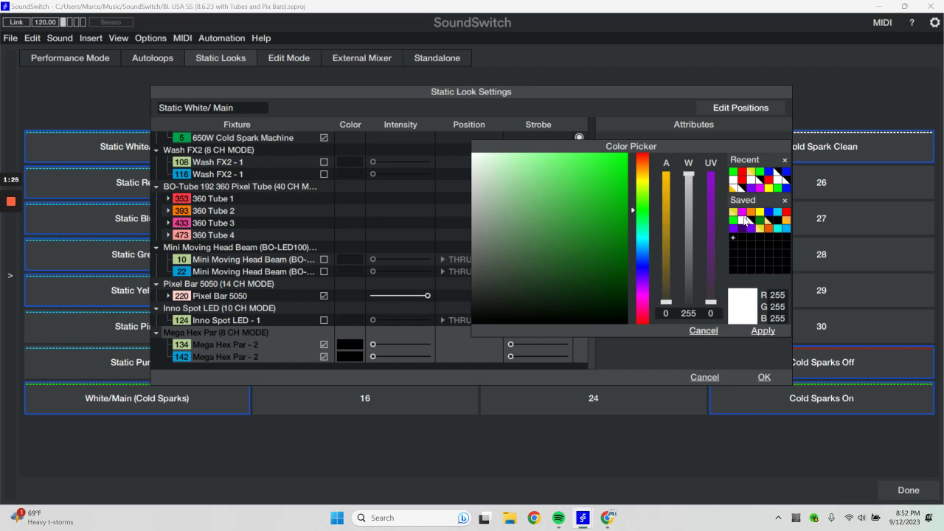
left_click(768, 330)
left_click_drag(372, 346, 476, 342)
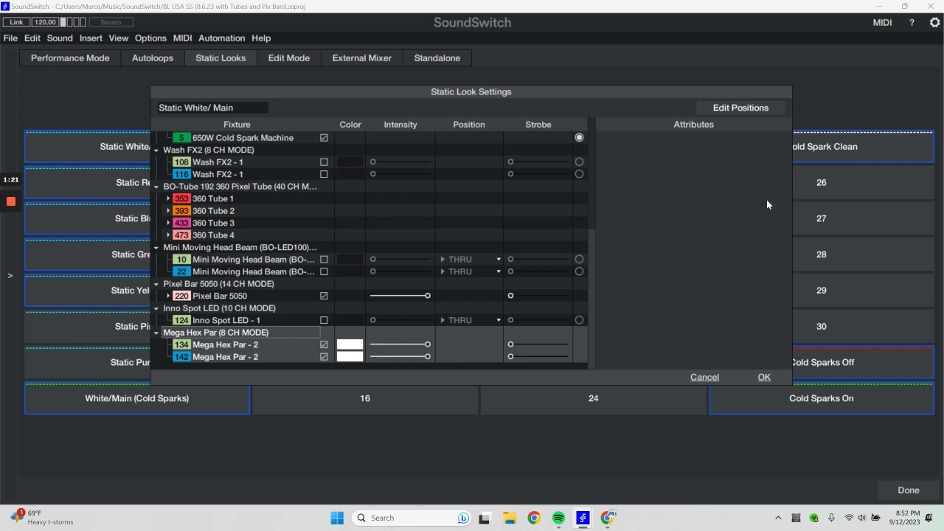
left_click(772, 378)
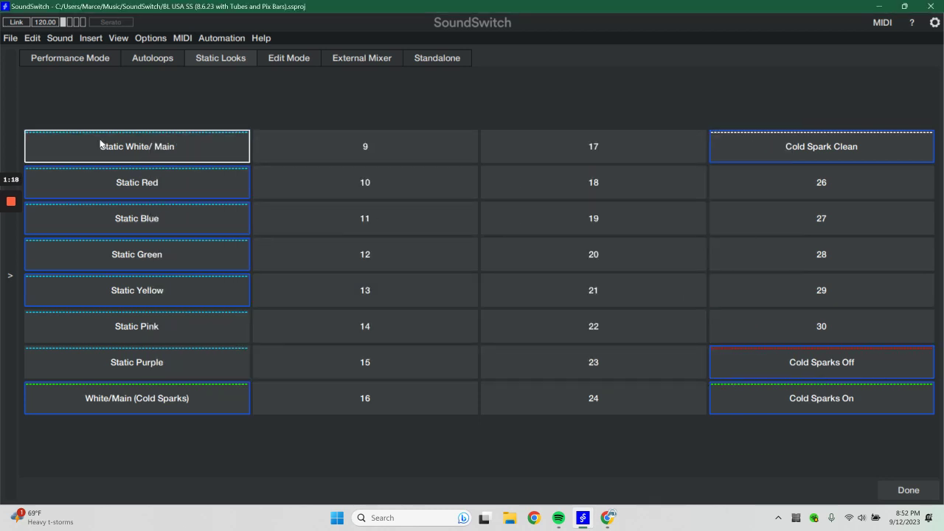